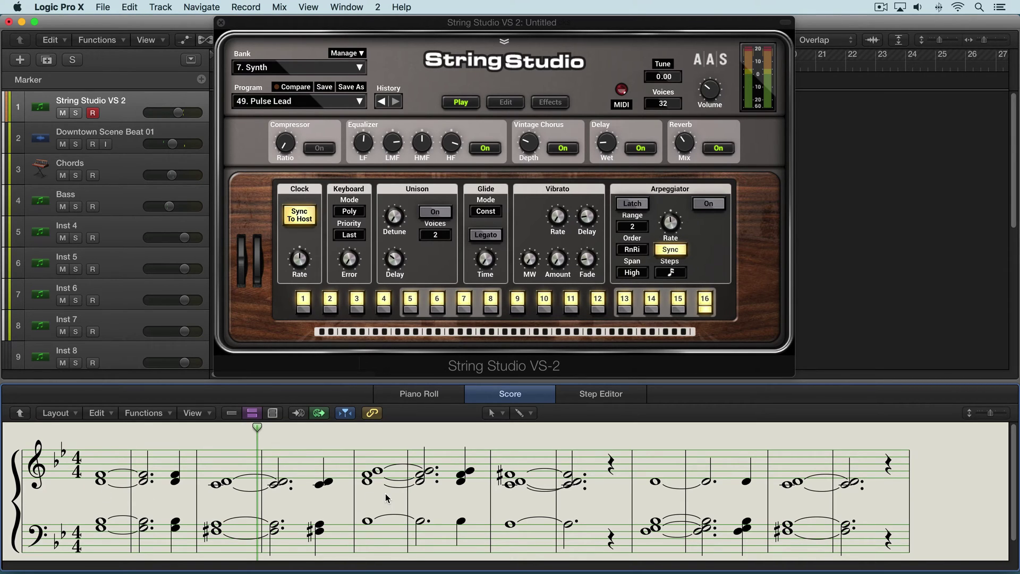
# Play the chord progression briefly, then switch on the String Studio VS-2 arpeggiator.
pyautogui.press('space')
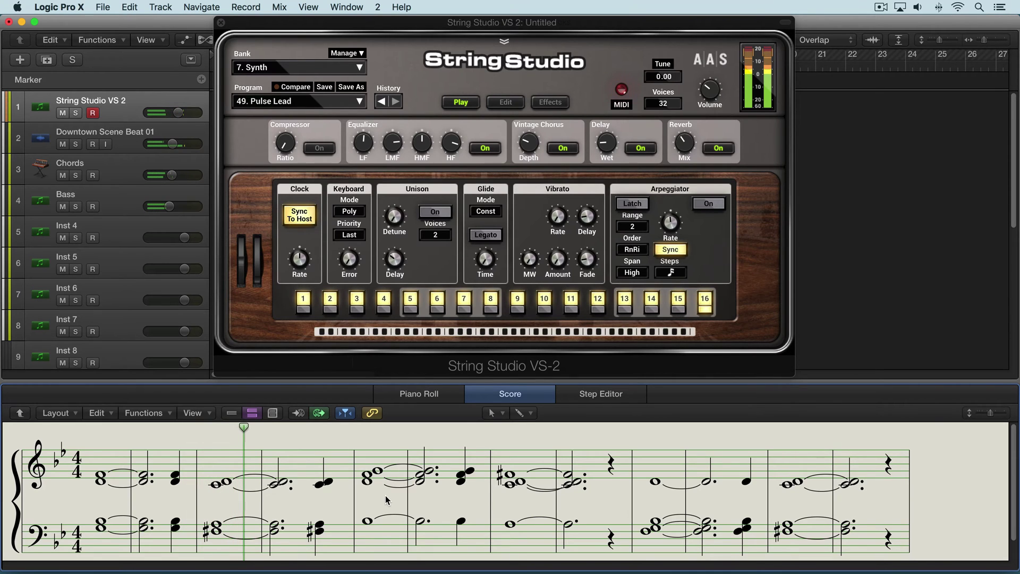
pyautogui.press('space')
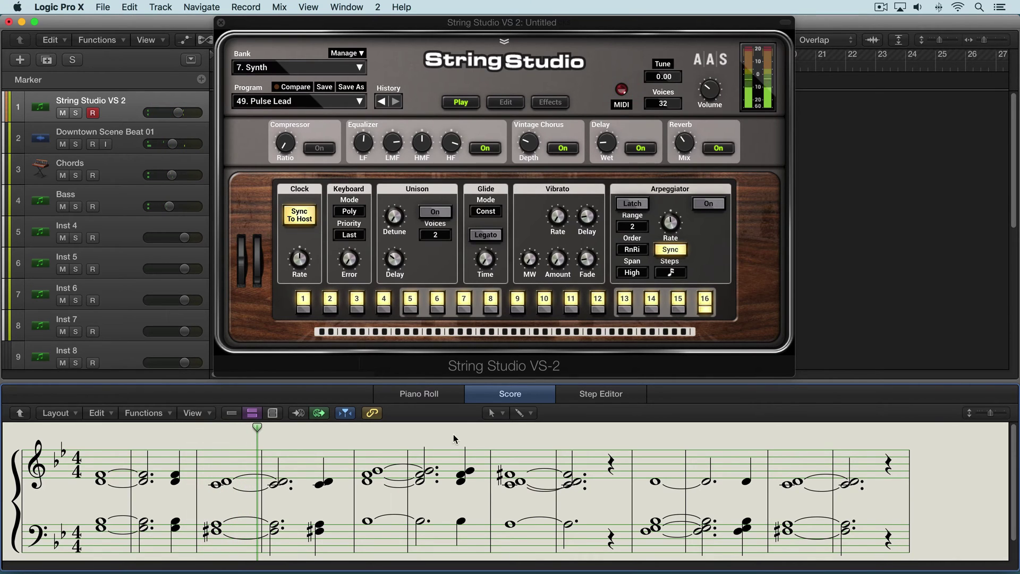
pyautogui.click(708, 204)
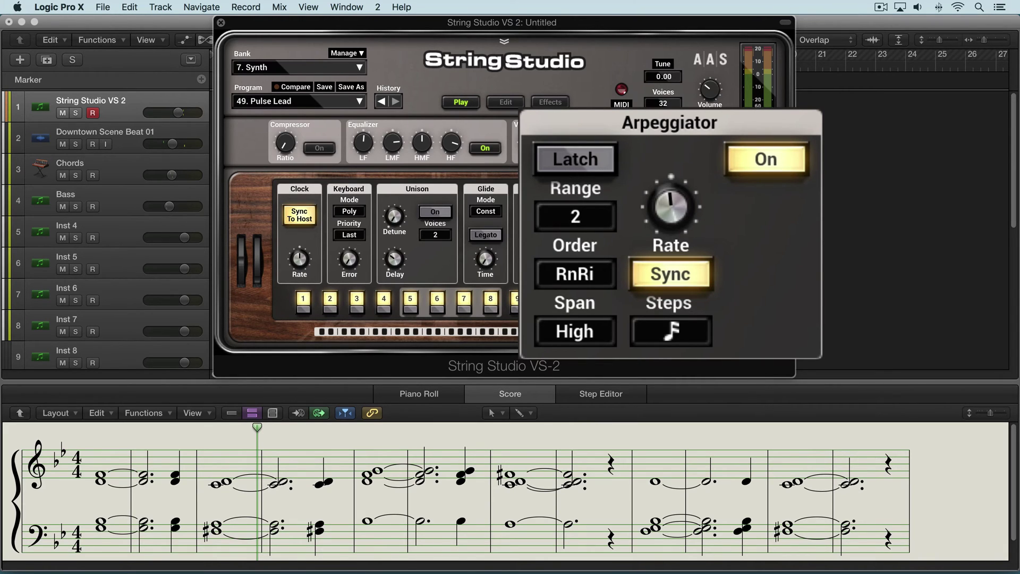
# Choose Range 1 and the Chord note order for the String Studio arpeggiator.
pyautogui.click(579, 216)
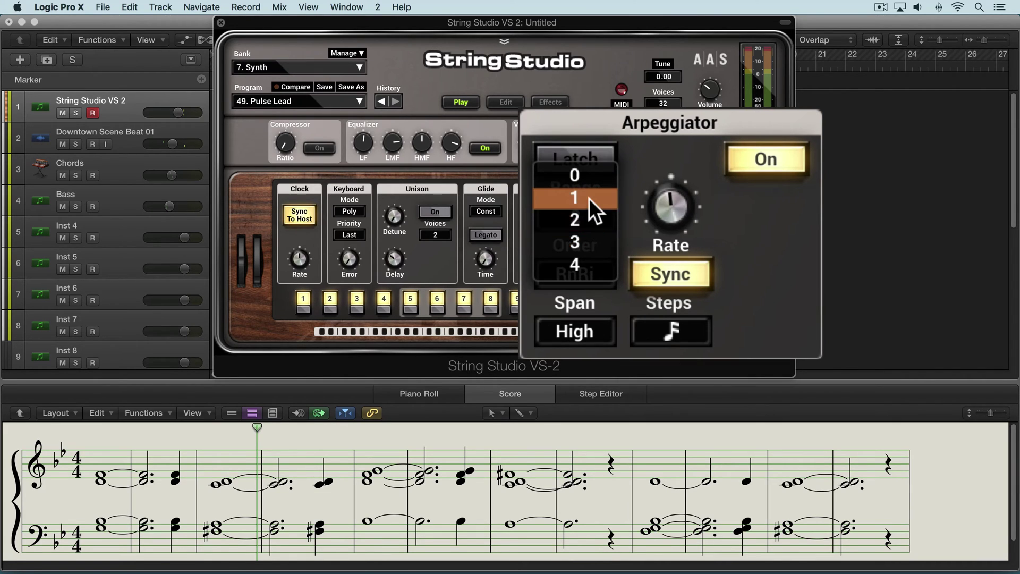
pyautogui.click(589, 199)
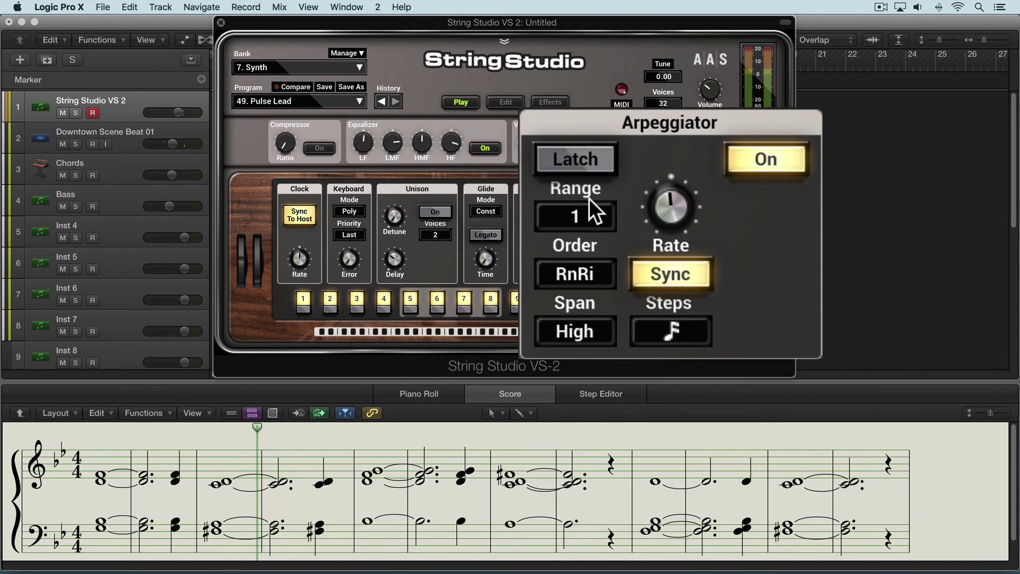
pyautogui.click(585, 269)
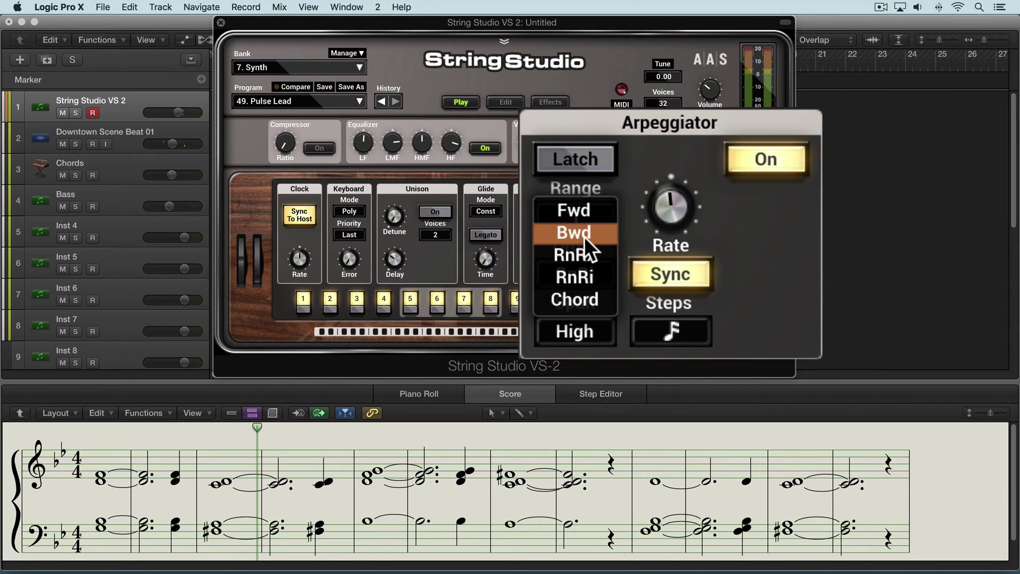
pyautogui.click(591, 297)
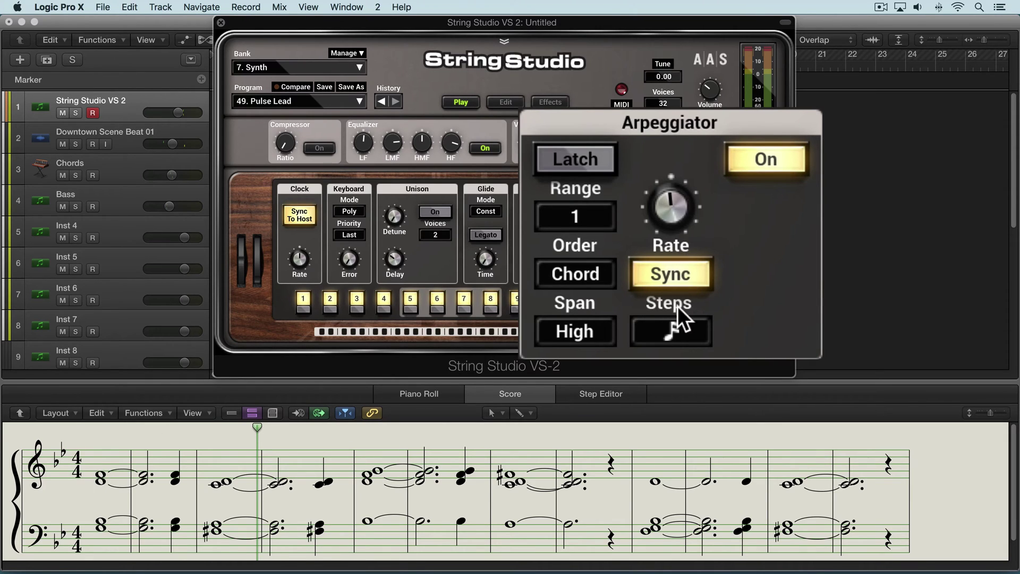
# Switch the arpeggiator to RnRx order and Wide span, leaving Steps at sixteenth notes.
pyautogui.click(585, 269)
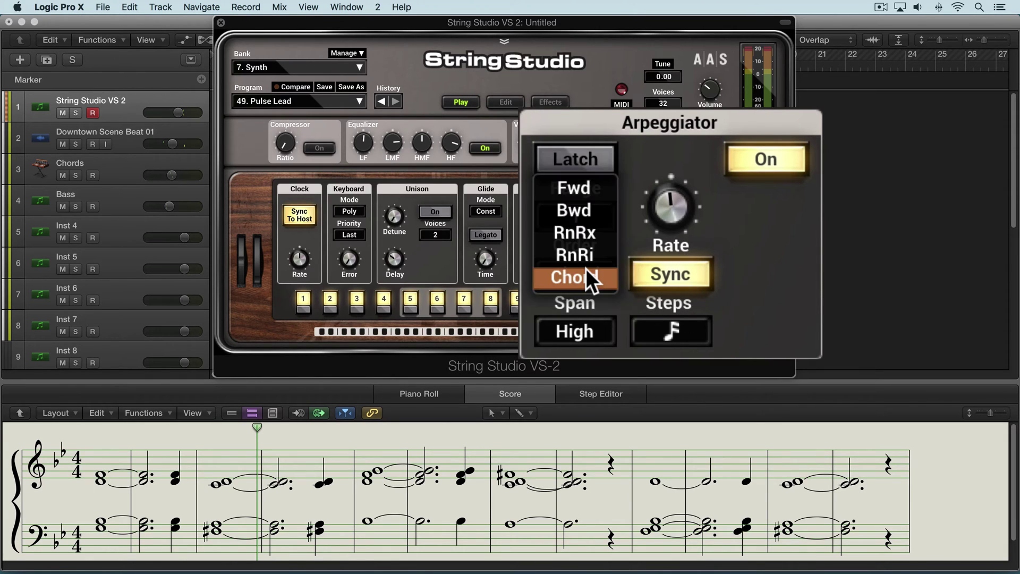
pyautogui.click(585, 232)
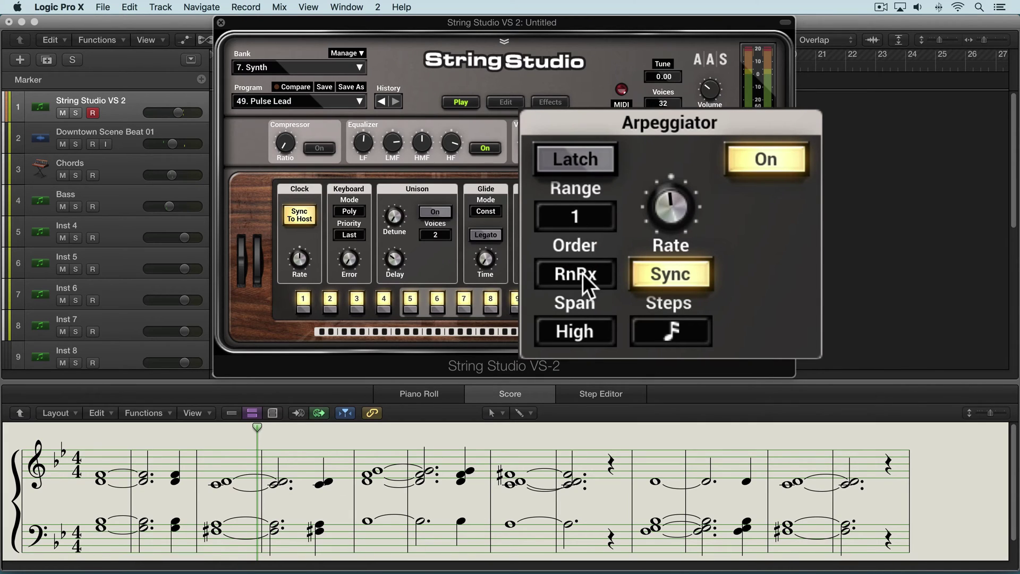
pyautogui.click(582, 330)
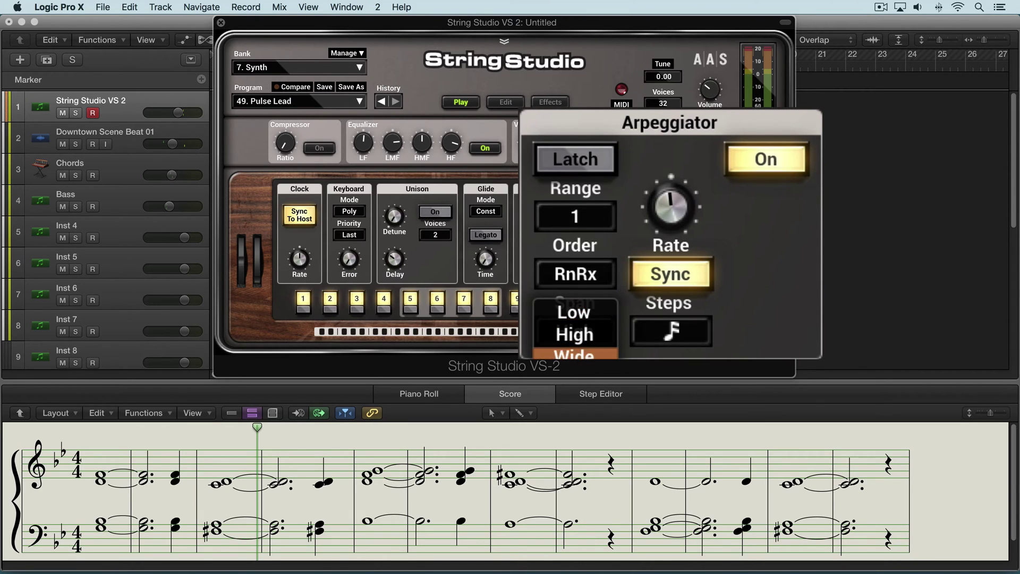
pyautogui.click(575, 353)
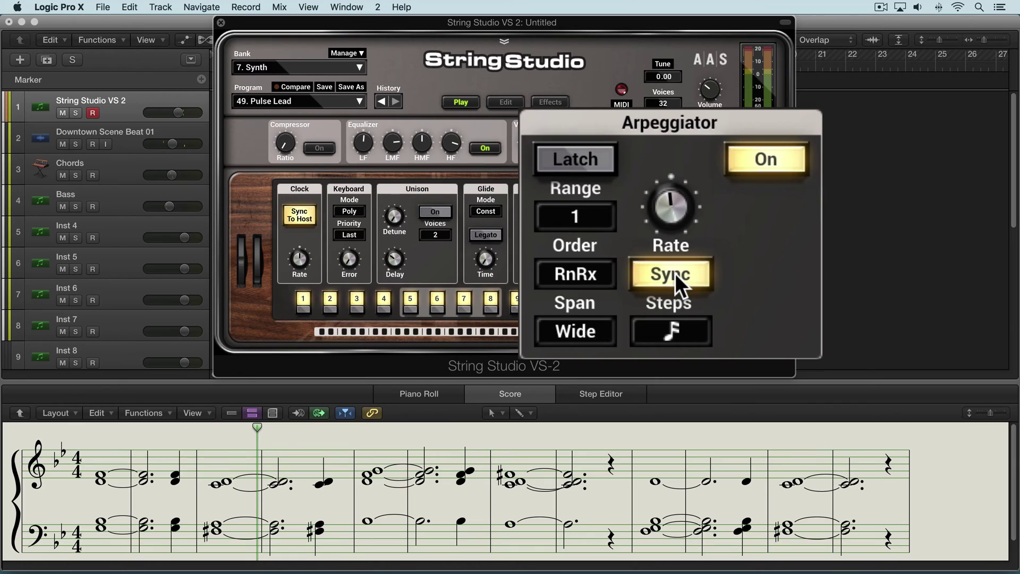
pyautogui.click(677, 331)
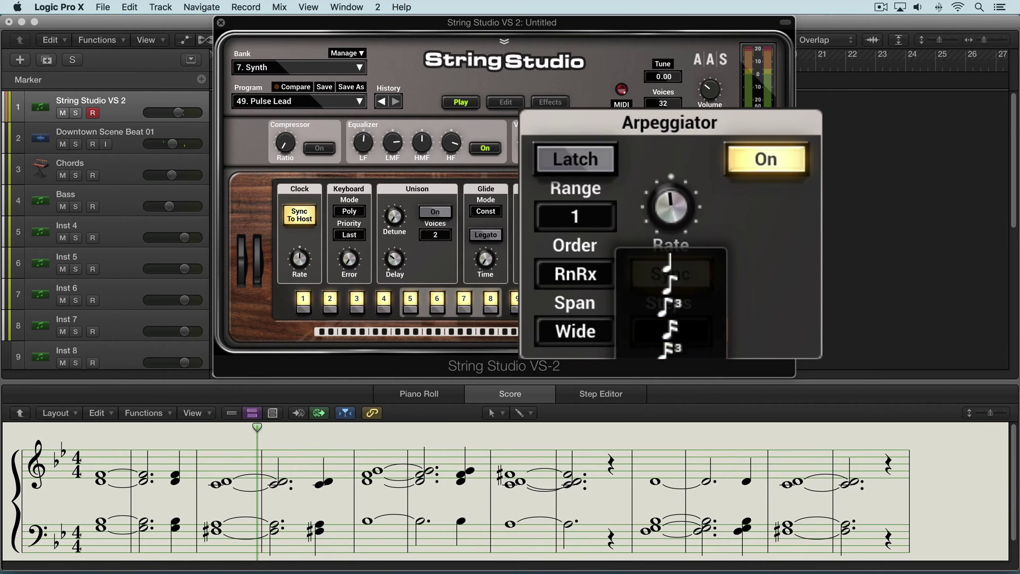
pyautogui.click(675, 331)
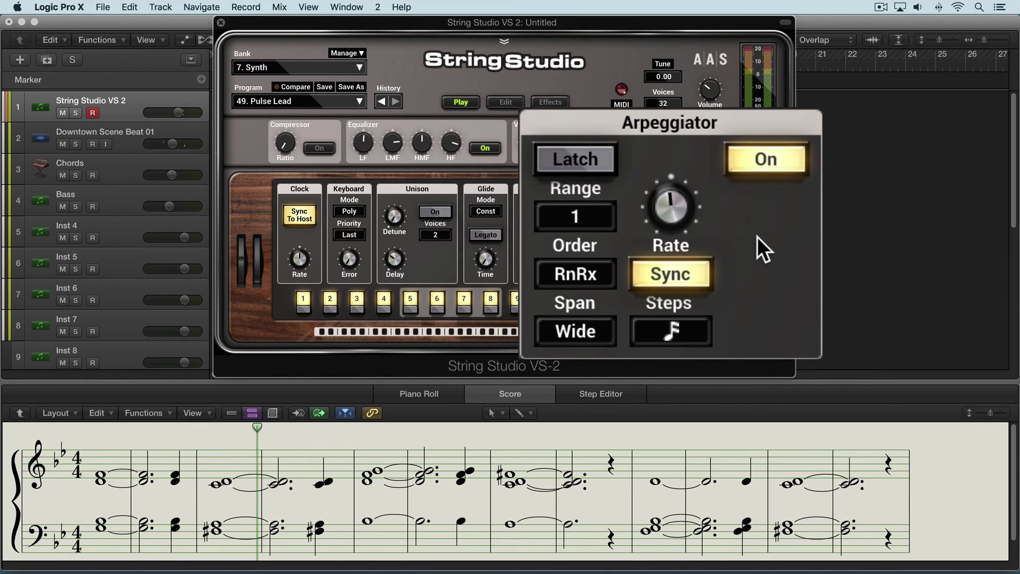
# During playback, audition the Fwd and Bwd note orders, then return the arpeggiator to Chord.
pyautogui.press('space')
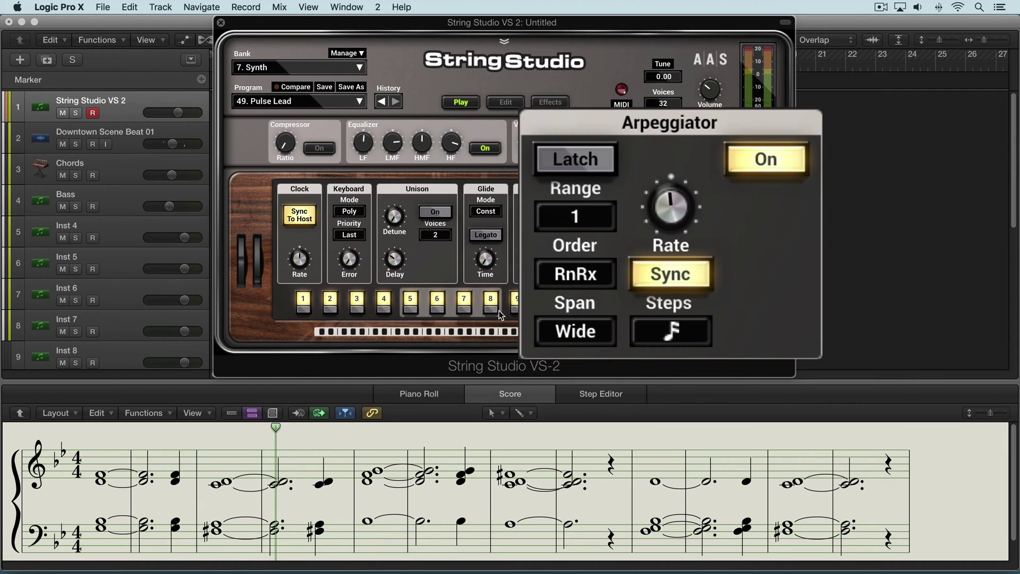
pyautogui.click(567, 276)
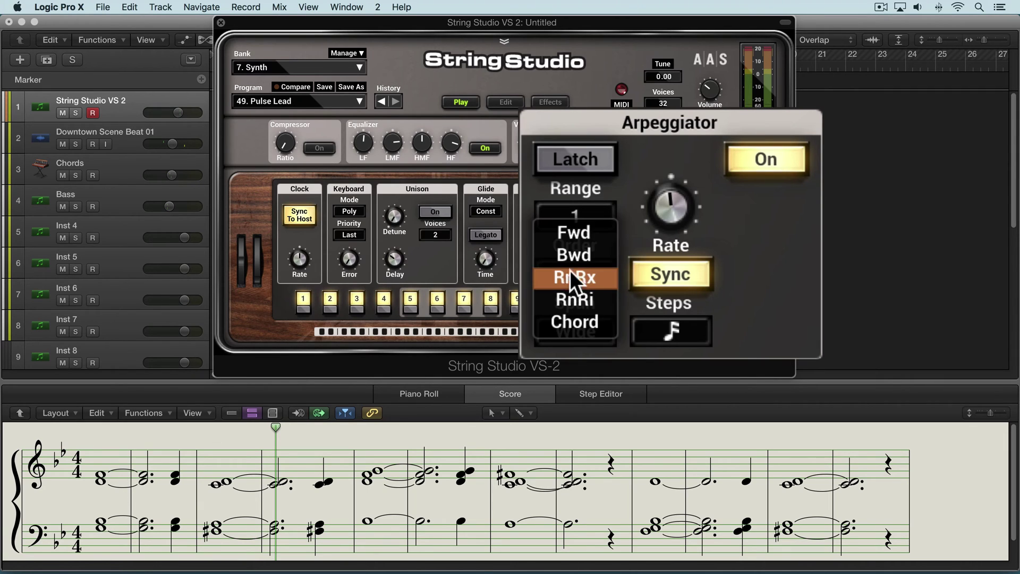
pyautogui.click(595, 228)
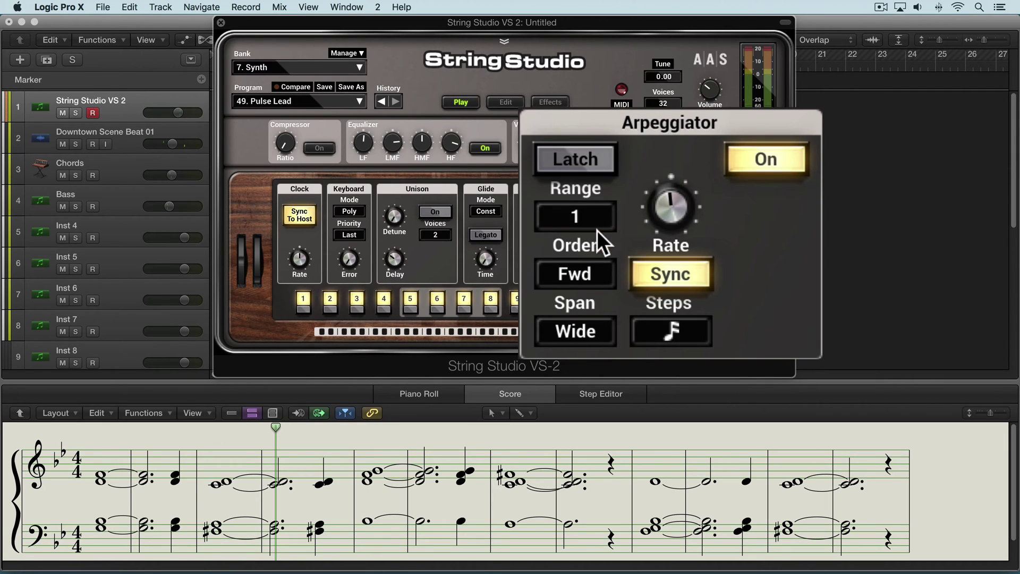
pyautogui.click(587, 272)
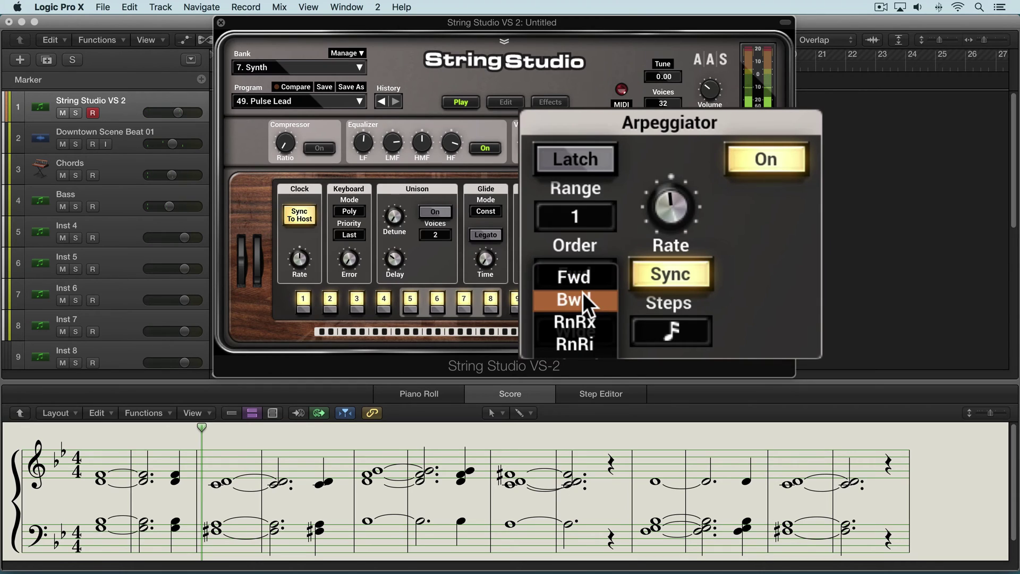
pyautogui.click(582, 292)
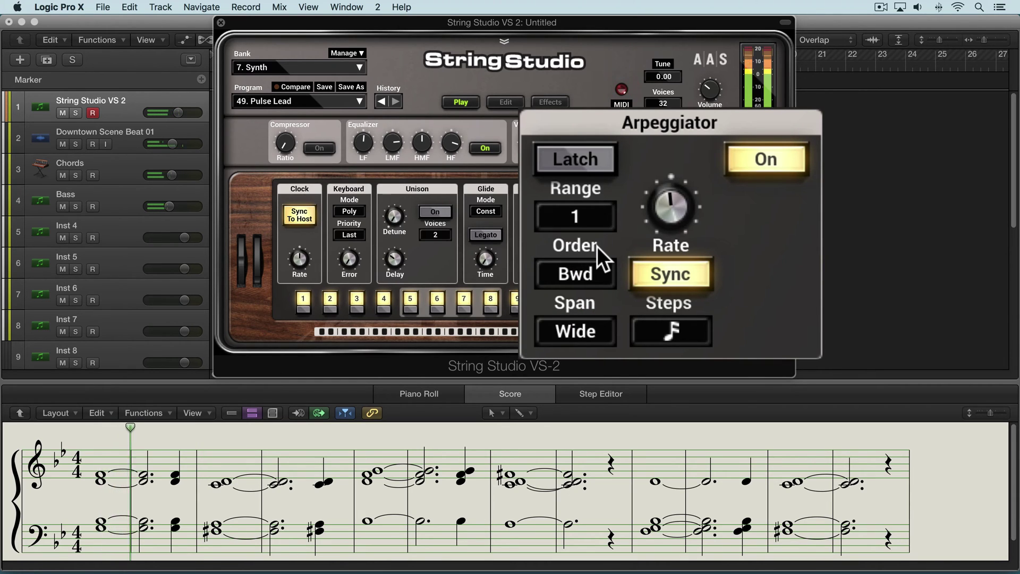
pyautogui.click(582, 270)
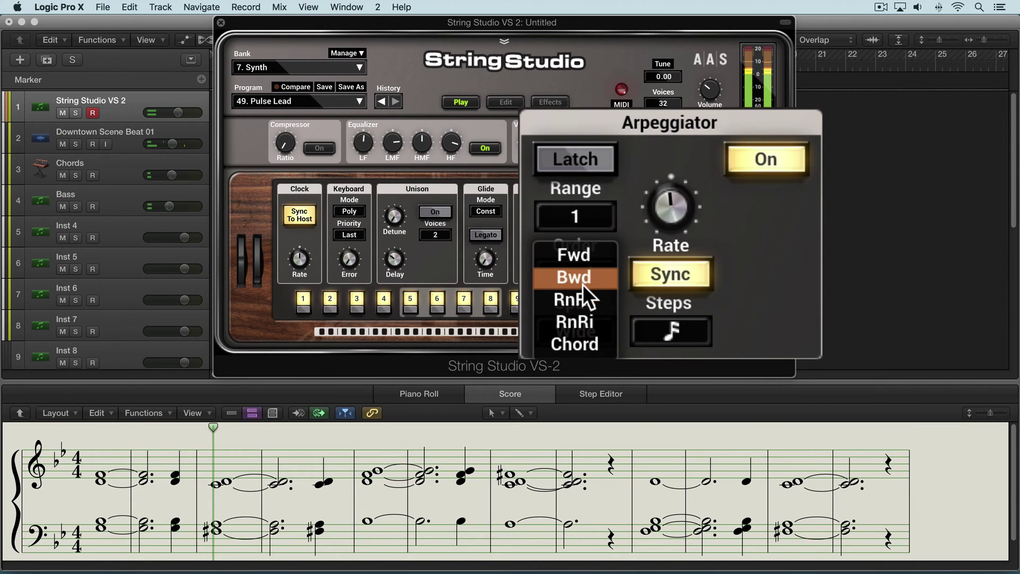
pyautogui.click(576, 340)
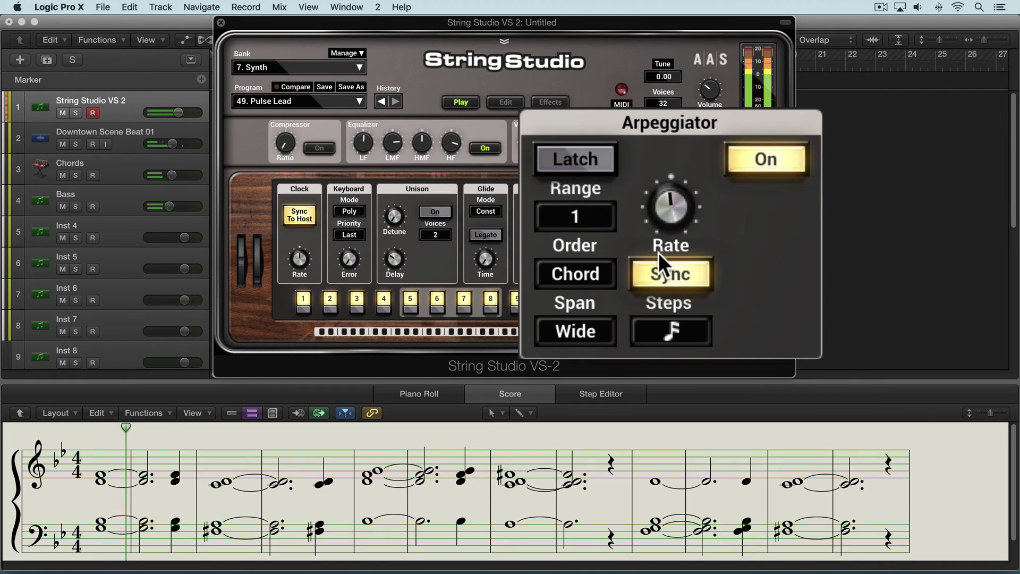
# Pick RnRi as the arpeggiator note order and start playback to hear it.
pyautogui.click(585, 273)
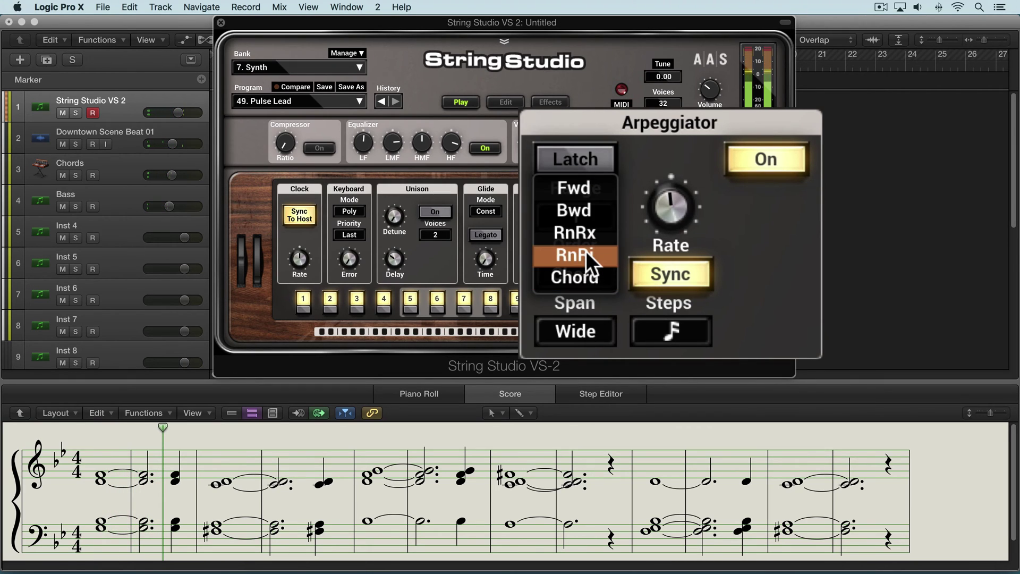
pyautogui.click(586, 254)
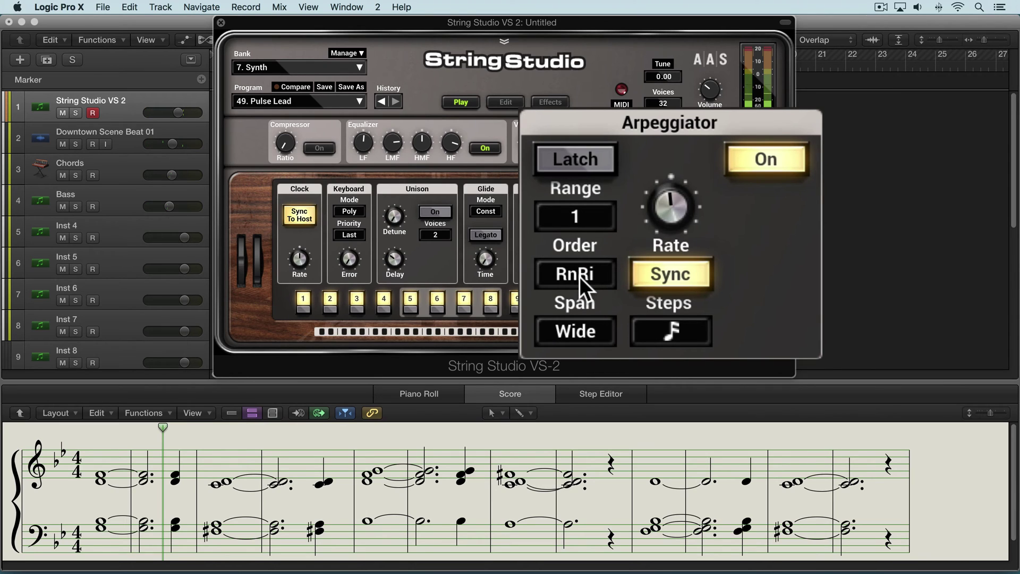
pyautogui.press('space')
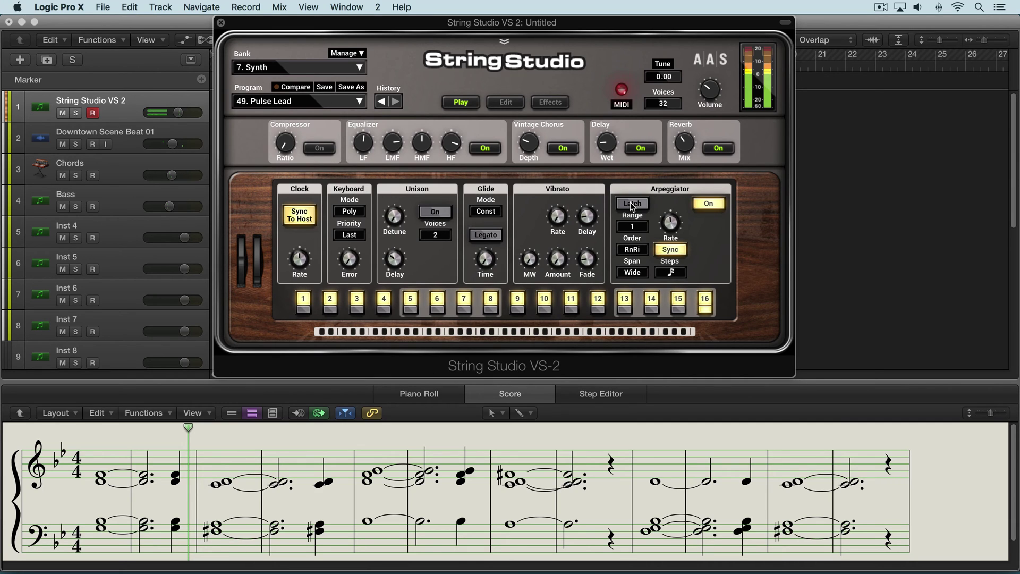
pyautogui.click(632, 205)
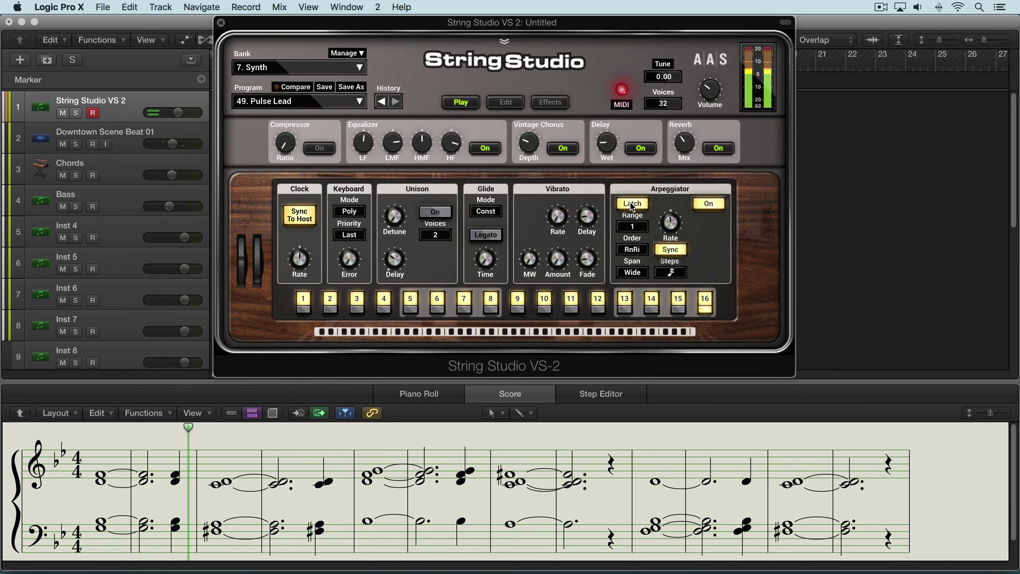
pyautogui.click(632, 206)
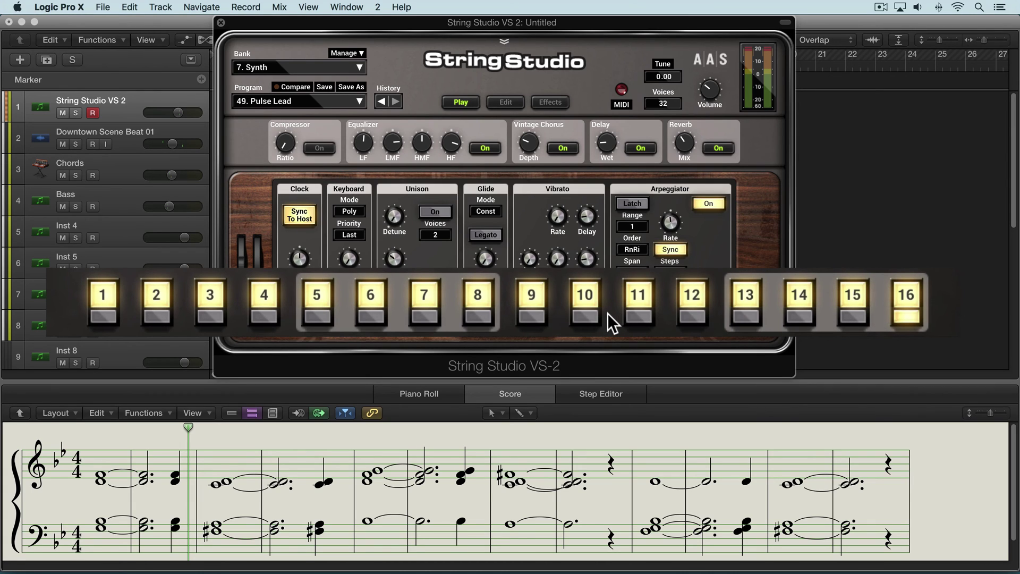
# End the pattern at step 4, re-enable step 3, move the end to step 7, and play.
pyautogui.click(264, 314)
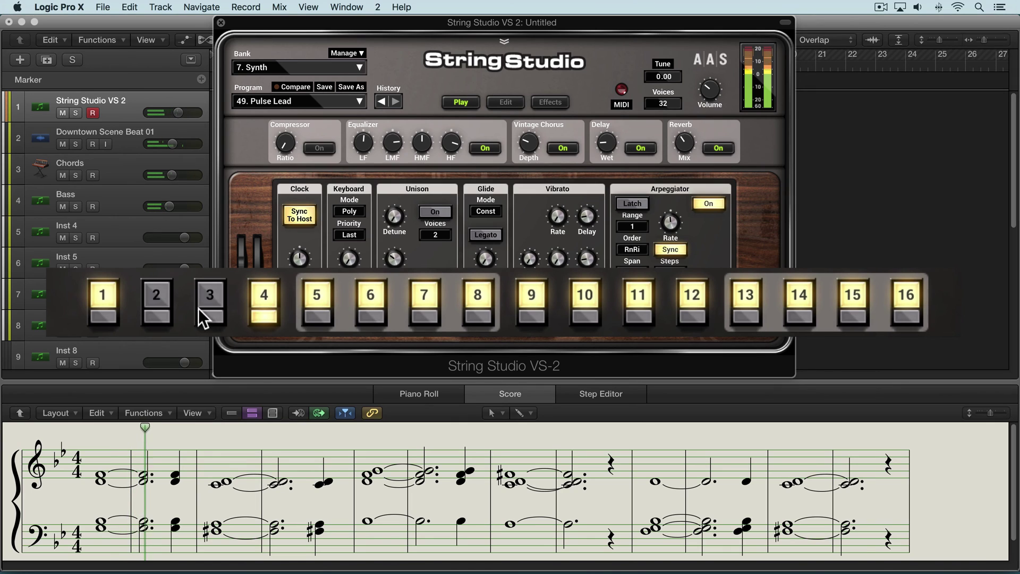
pyautogui.click(207, 294)
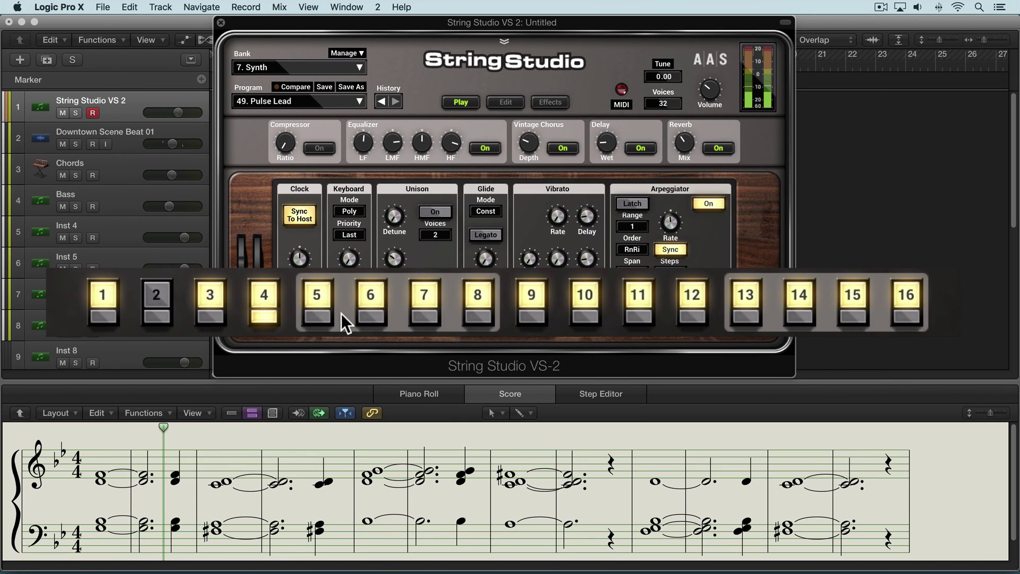
pyautogui.click(423, 314)
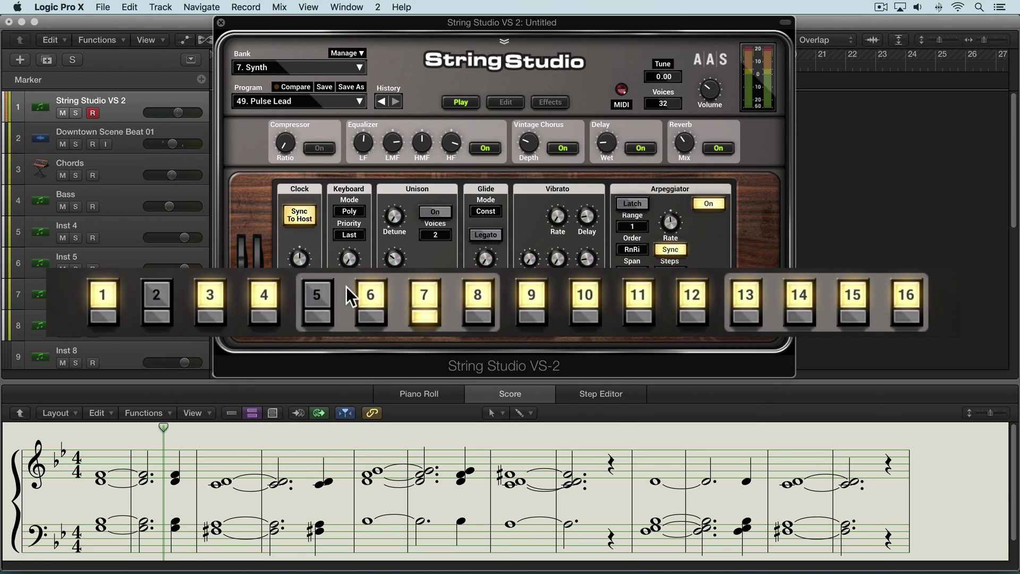
pyautogui.press('space')
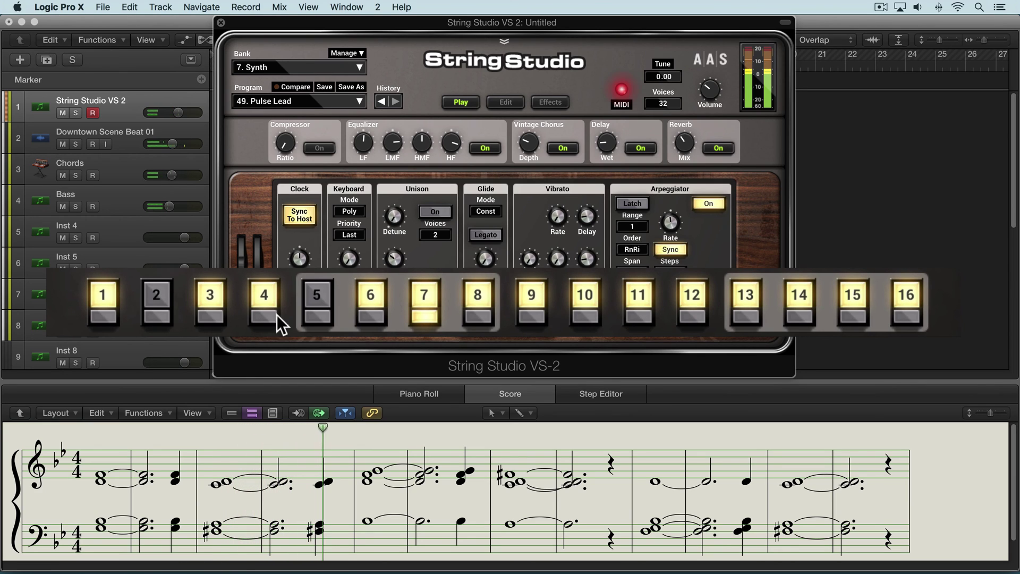
# Move the pattern end from step 7 to step 5 and replay the score.
pyautogui.click(425, 313)
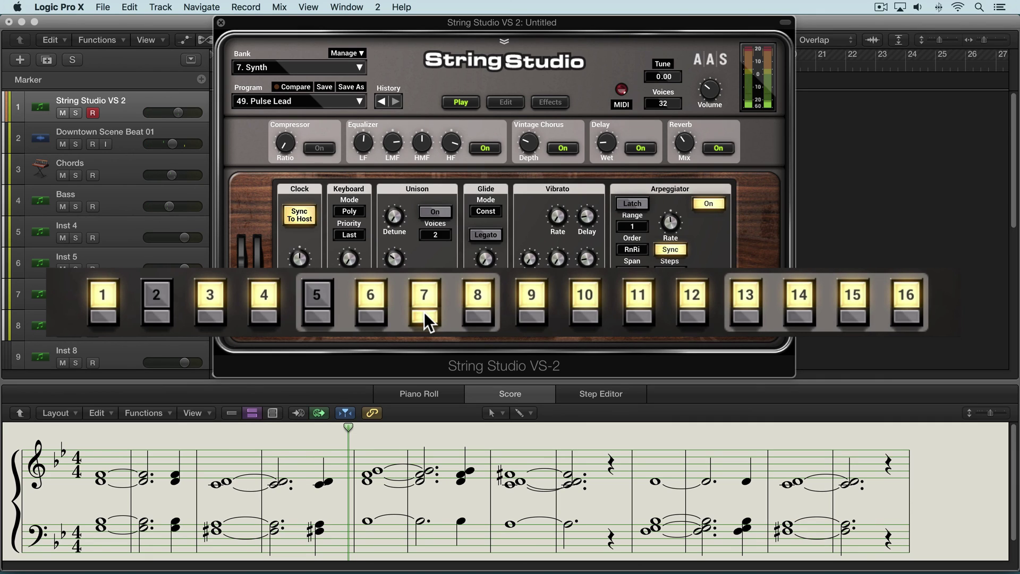
pyautogui.click(316, 316)
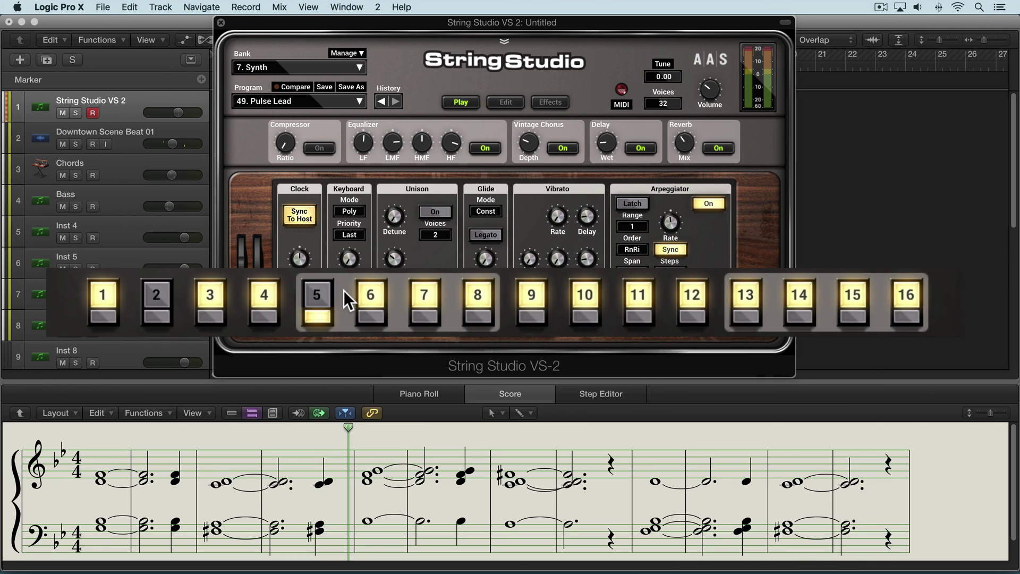
pyautogui.press('space')
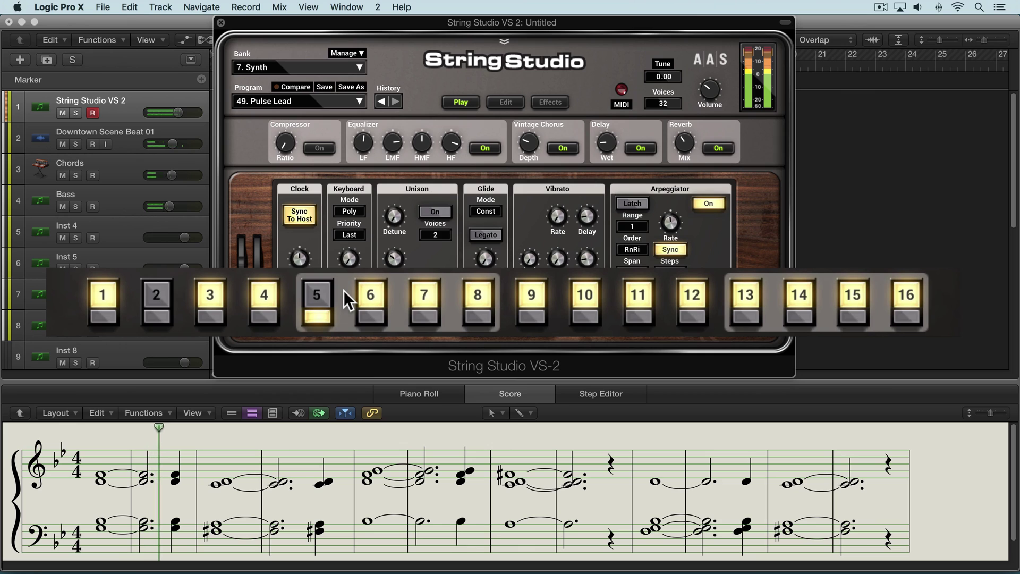
# Set the arpeggiator note order to Chord and silence step 3's upper pad.
pyautogui.click(633, 250)
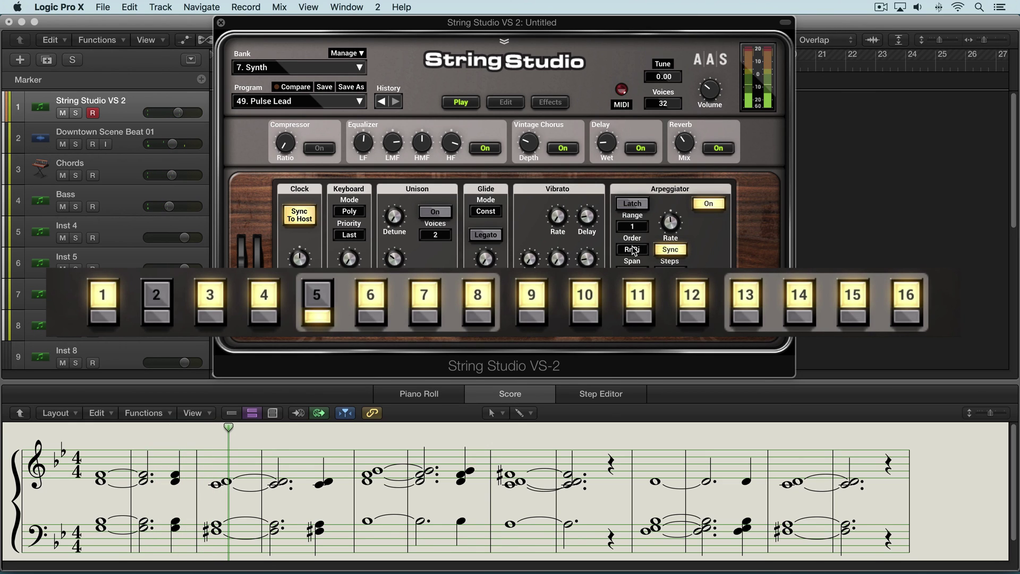
pyautogui.click(632, 248)
pyautogui.click(632, 260)
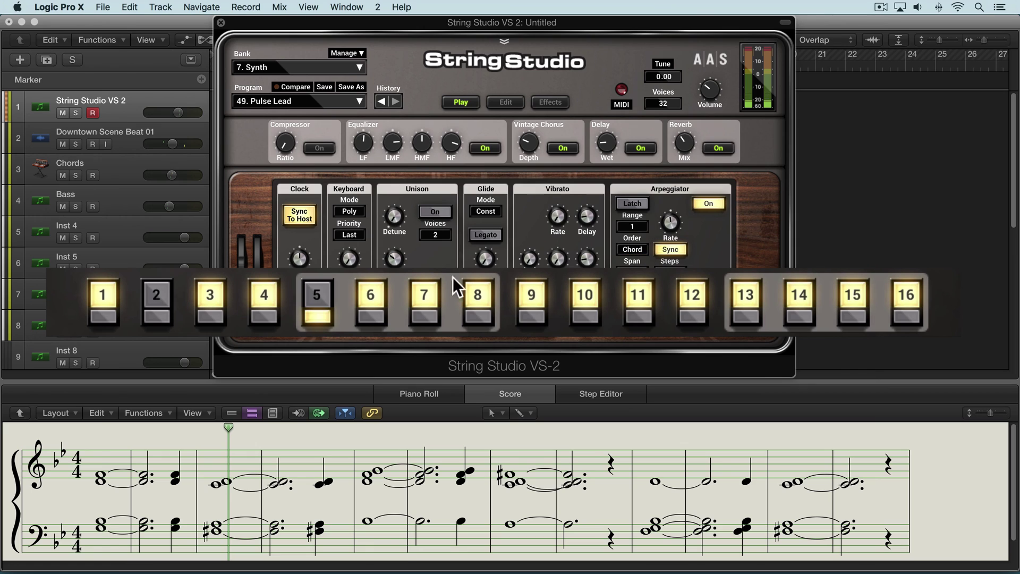
pyautogui.click(211, 290)
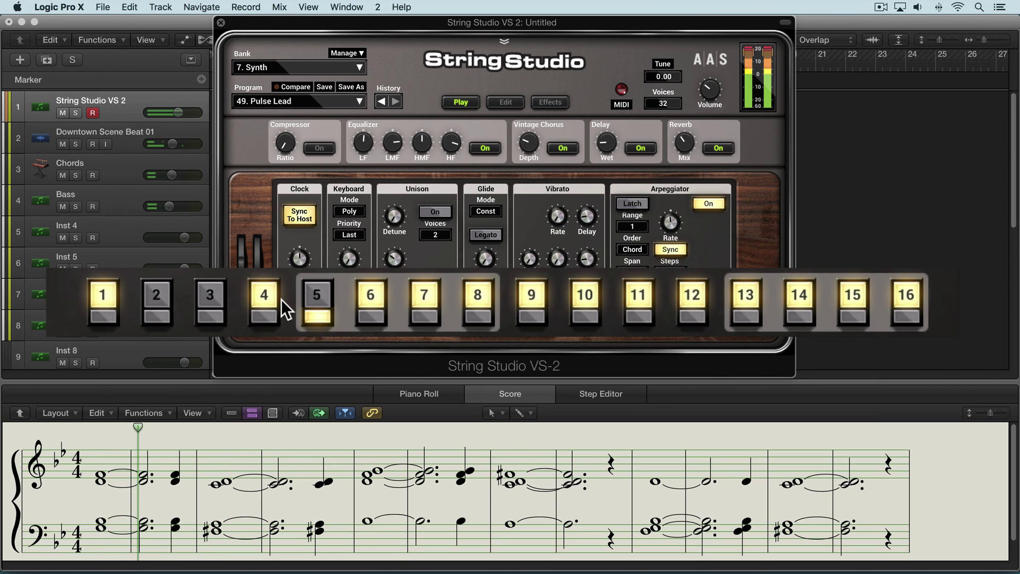
# Raise the arpeggiator range to 2, leaving the Span setting unchanged.
pyautogui.click(636, 230)
pyautogui.click(637, 240)
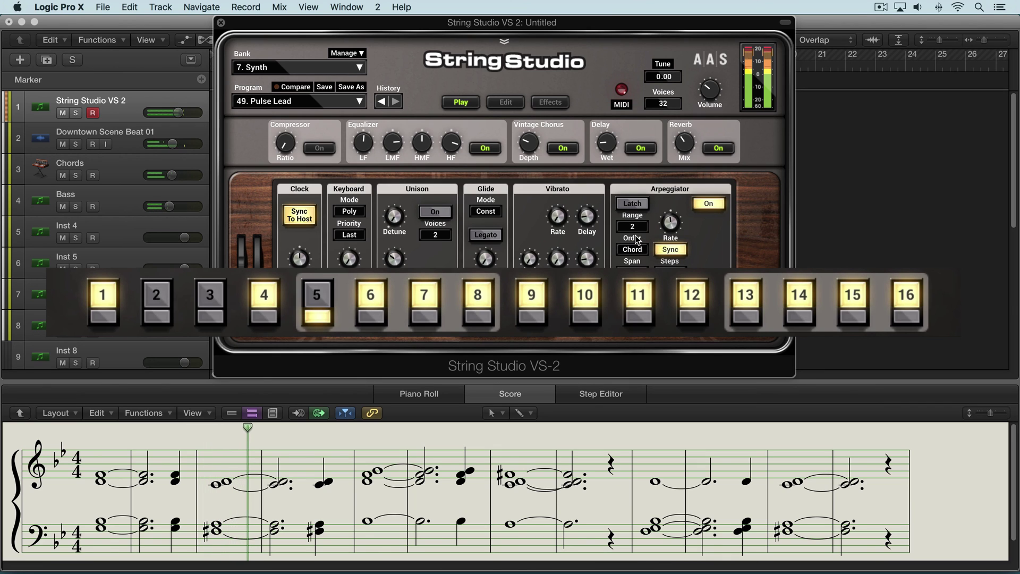
pyautogui.click(633, 248)
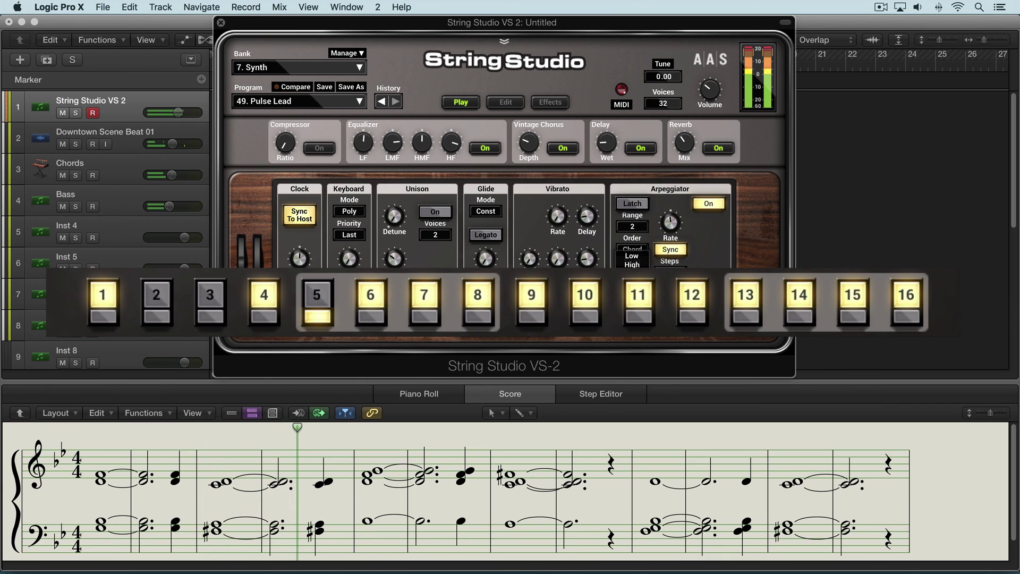
pyautogui.click(632, 248)
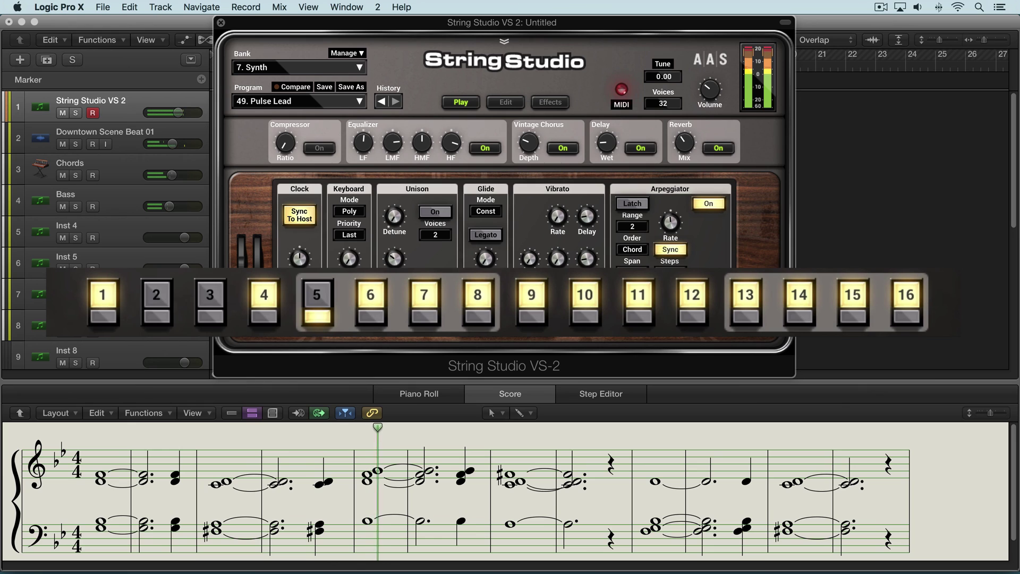